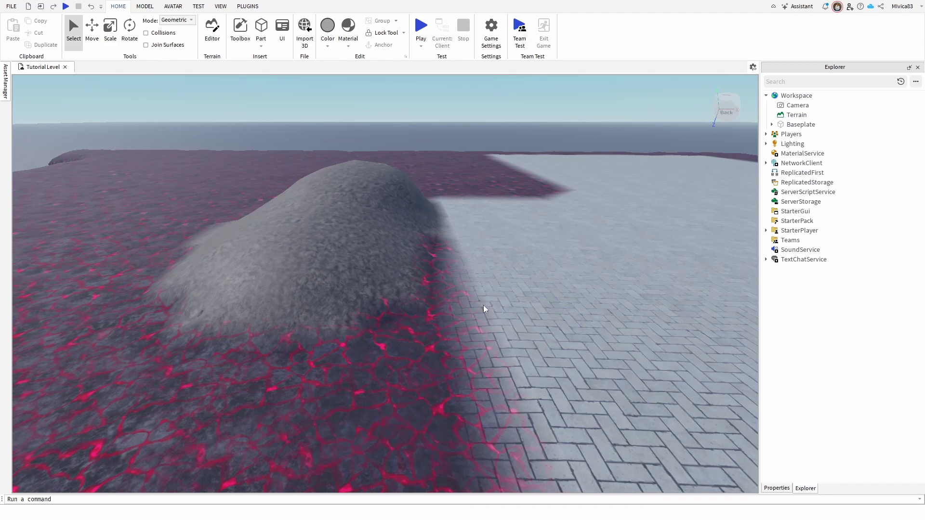
Insert a Block part and drag it off the rock mound onto the brick paving
click(261, 44)
click(273, 57)
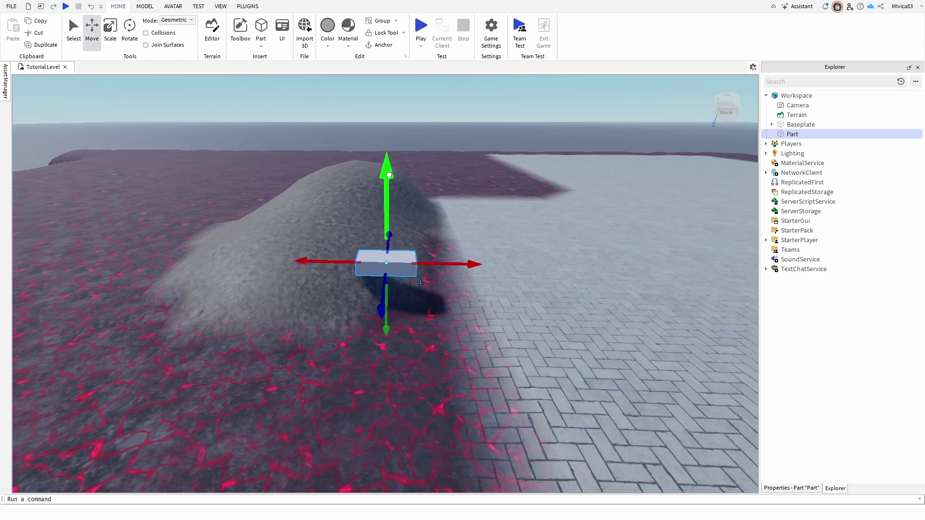
mouse_move(389, 175)
mouse_down()
mouse_move(388, 203)
mouse_move(388, 192)
mouse_up()
drag(475, 277, 607, 278)
click(599, 326)
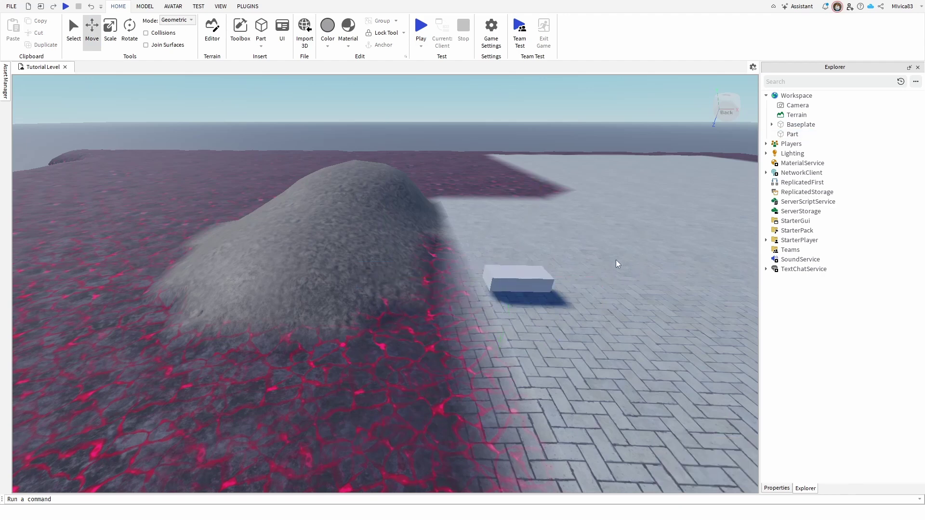
Add a ParticleEmitter under the Part, found by searching 'part' in the insert list
click(793, 135)
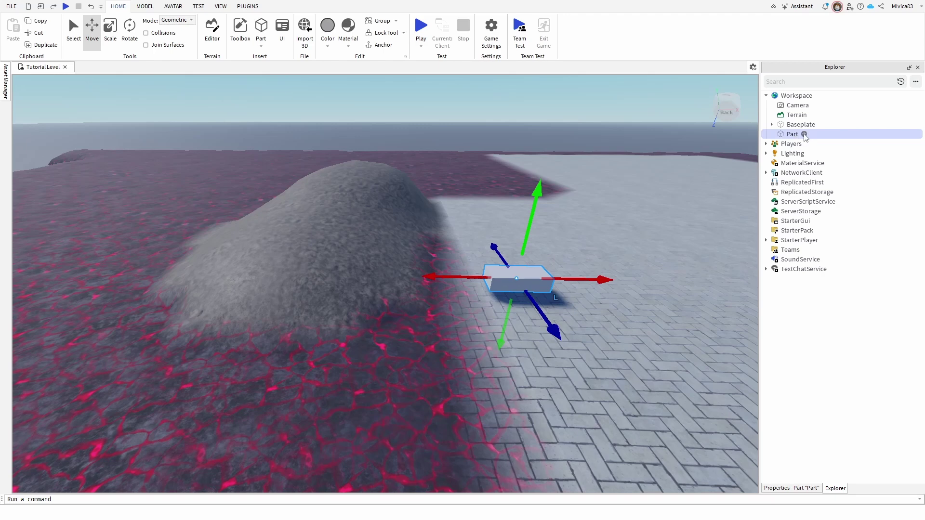
click(805, 134)
text(part)
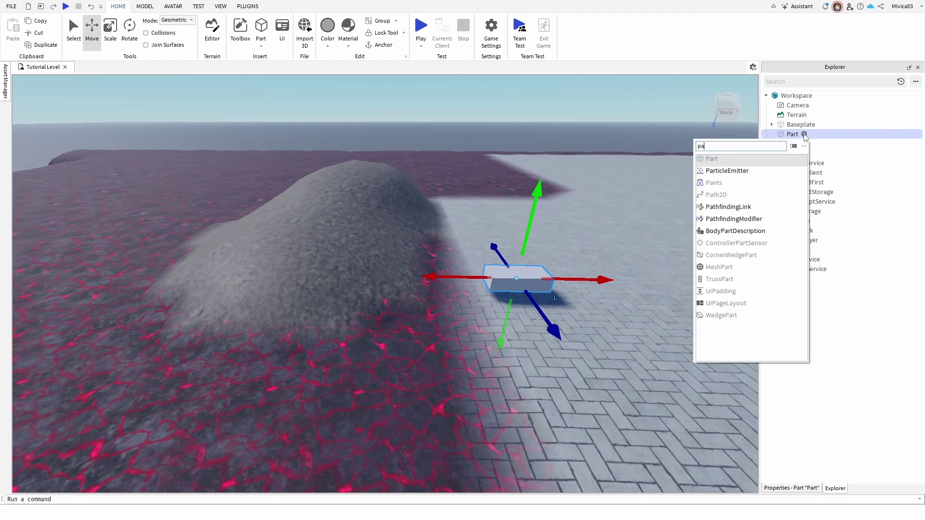
click(728, 171)
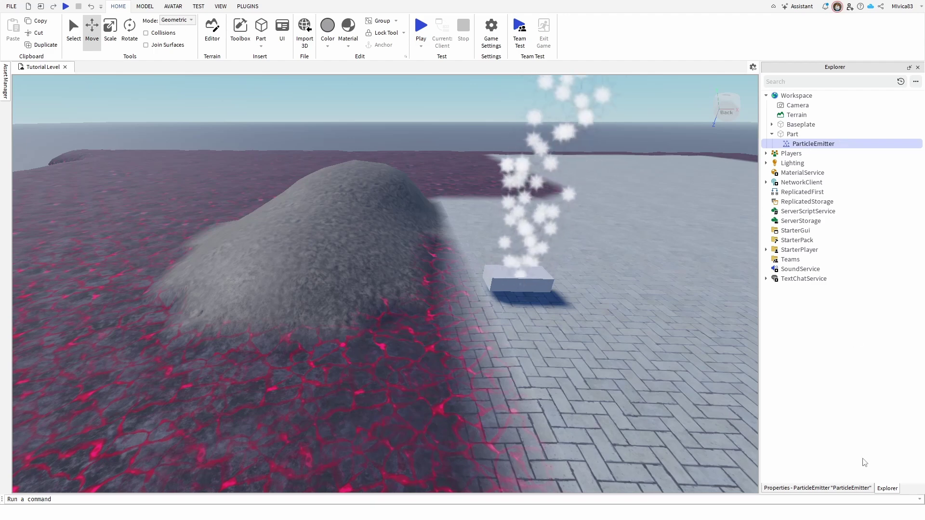
Show the ParticleEmitter's properties, scrolled to Appearance with sparkles_main.dds texture, Rate 20, Speed 5
click(817, 489)
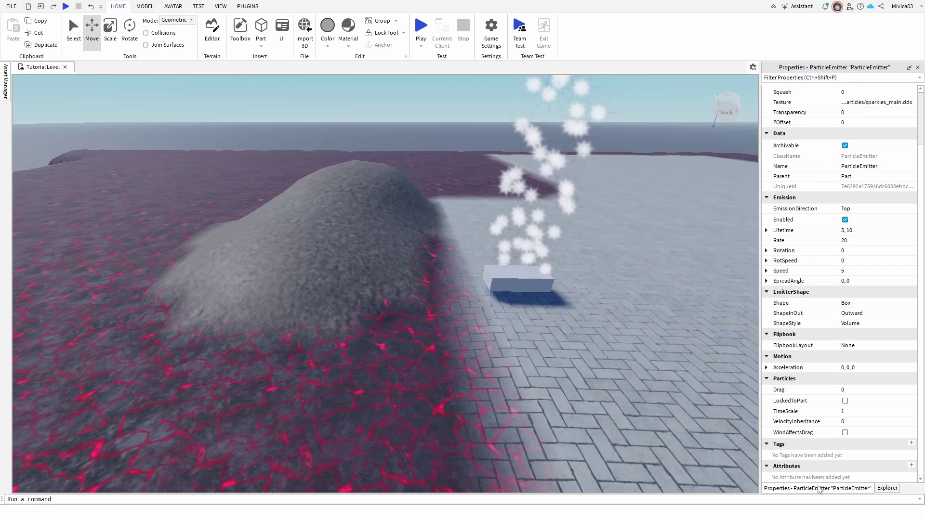
scroll(886, 241, up, 2)
scroll(887, 241, down, 2)
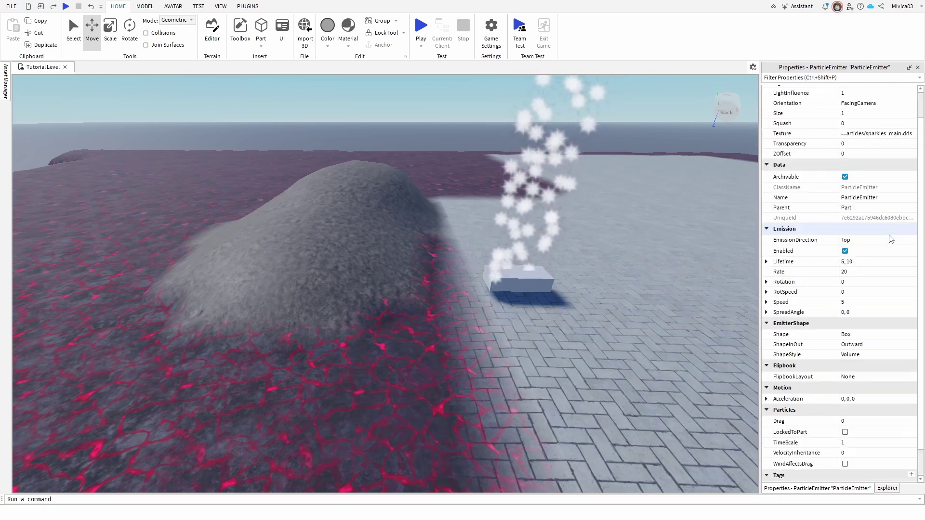
scroll(885, 242, up, 2)
scroll(885, 242, down, 1)
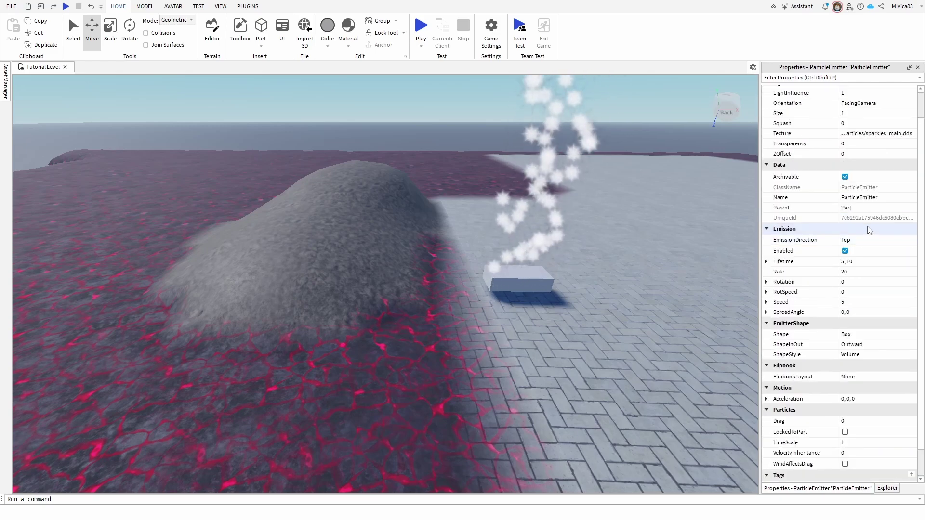
scroll(863, 225, up, 1)
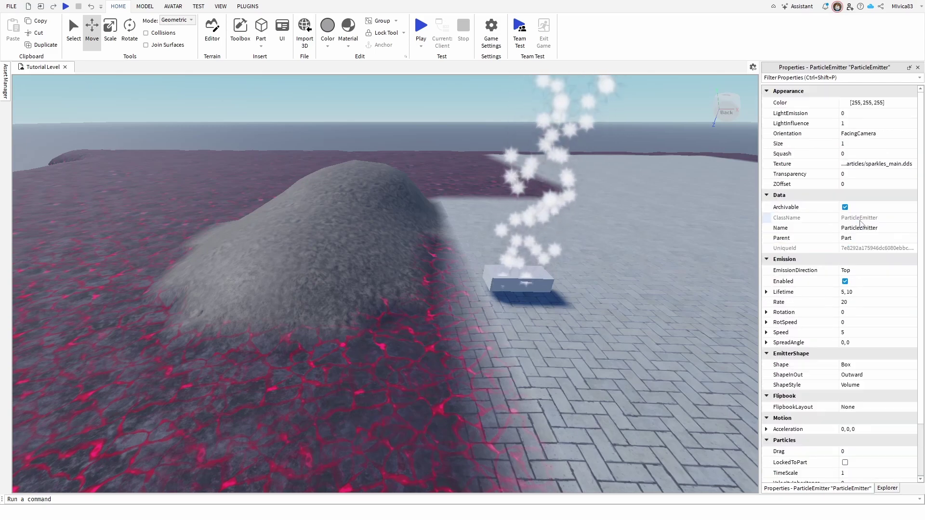
Set the emitter's Texture to the Flame particle image and tilt the view to the flame column
click(854, 165)
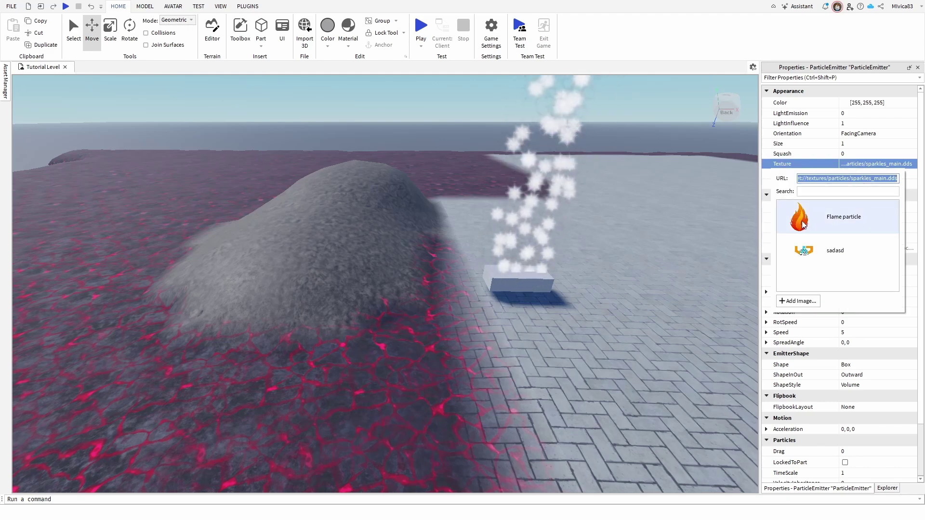
click(798, 301)
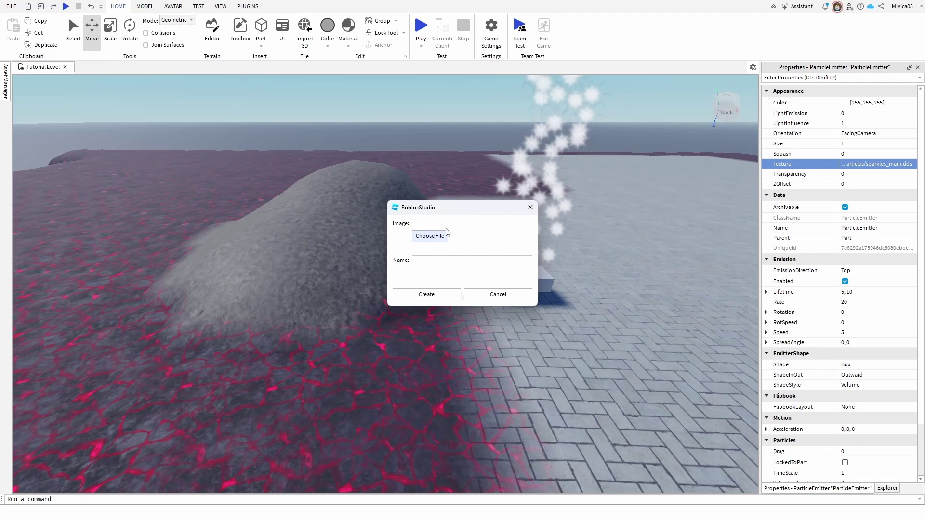
click(496, 295)
click(877, 164)
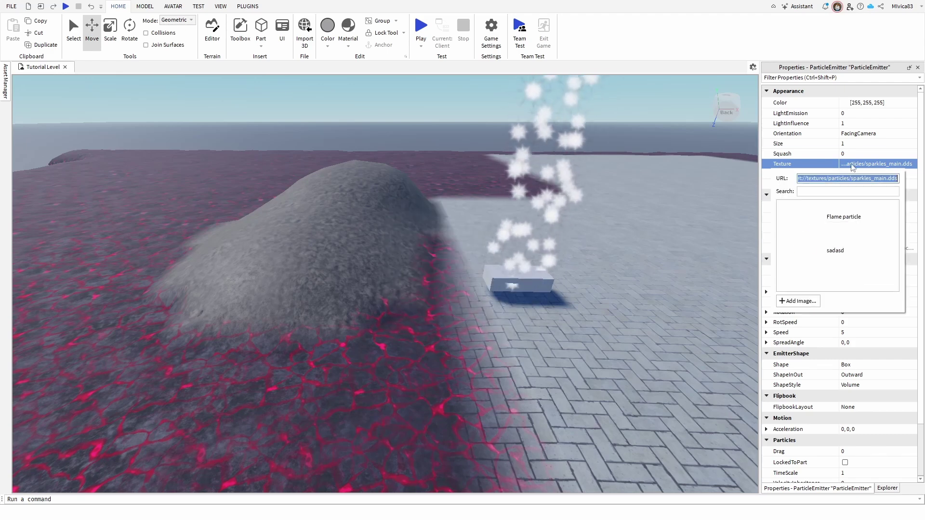
click(821, 226)
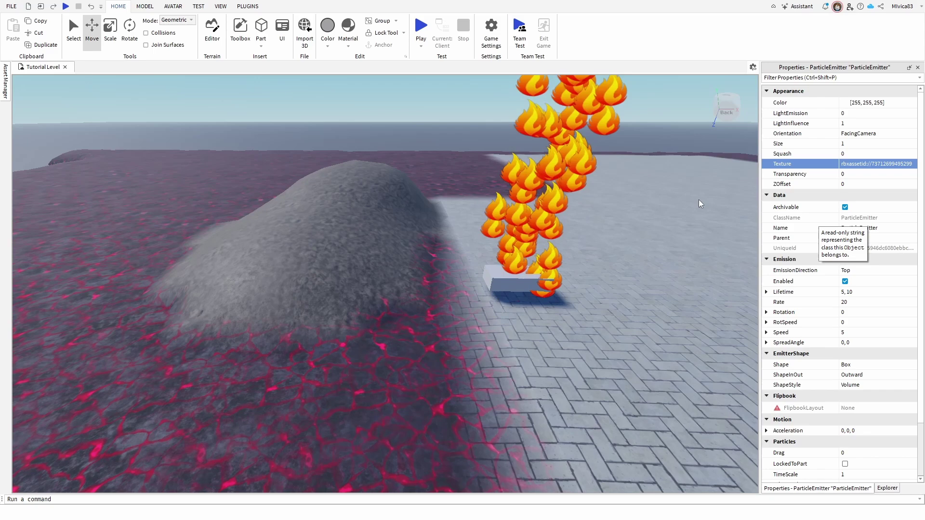
right_drag(643, 233, 643, 233)
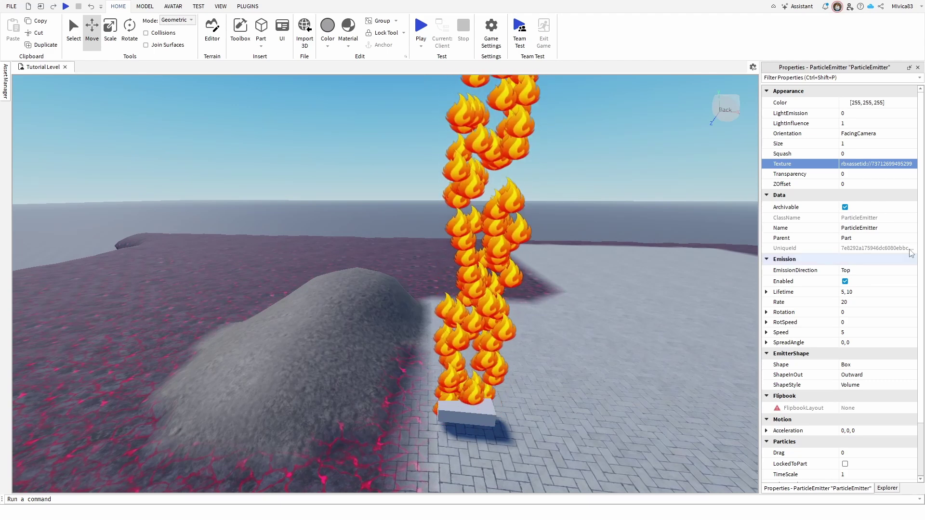
Set the flame particles' Size to 0.5
click(852, 174)
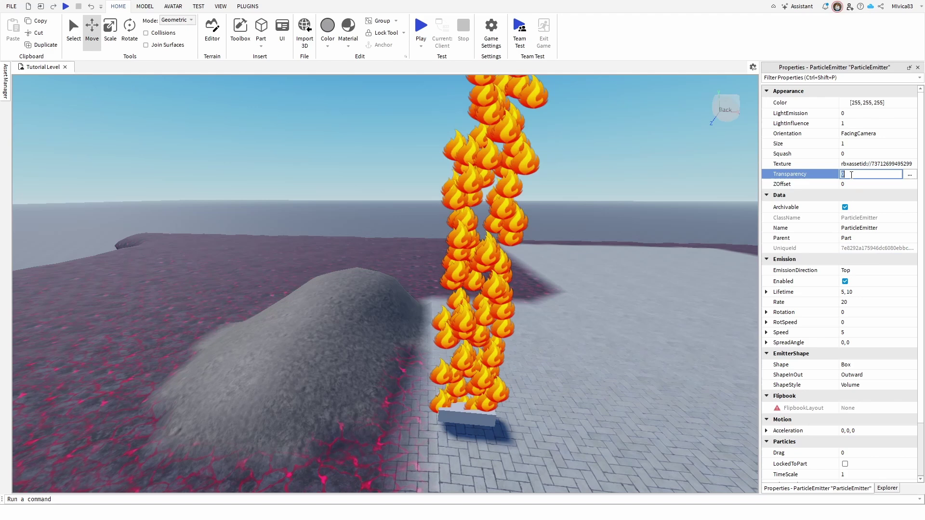
click(874, 144)
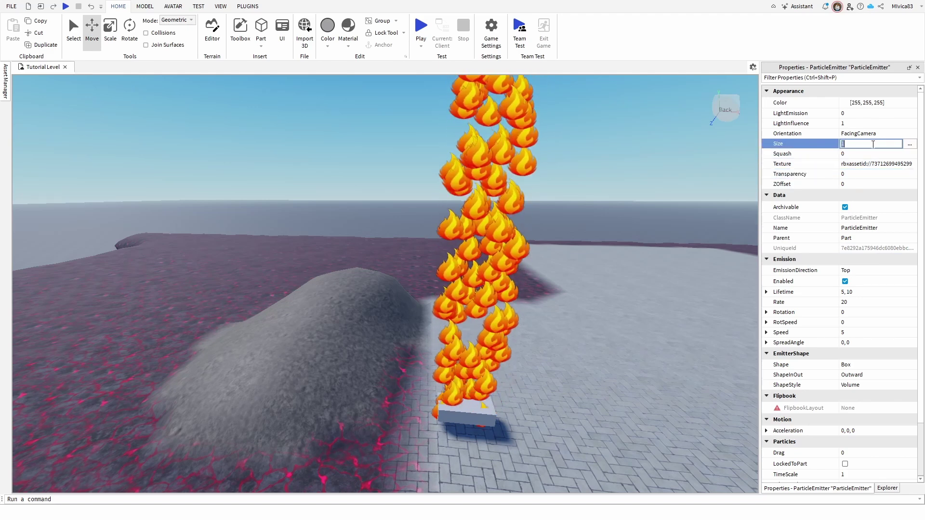
text(0.)
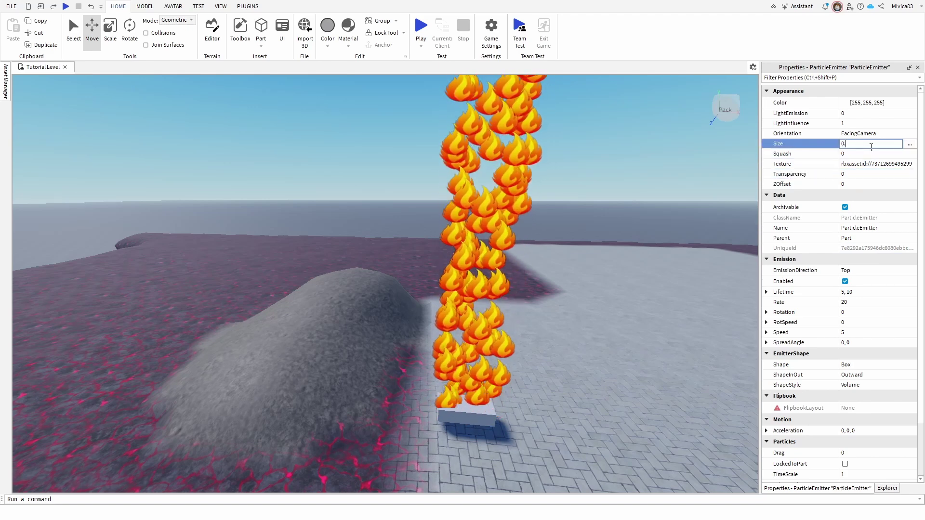
text(5)
key(Return)
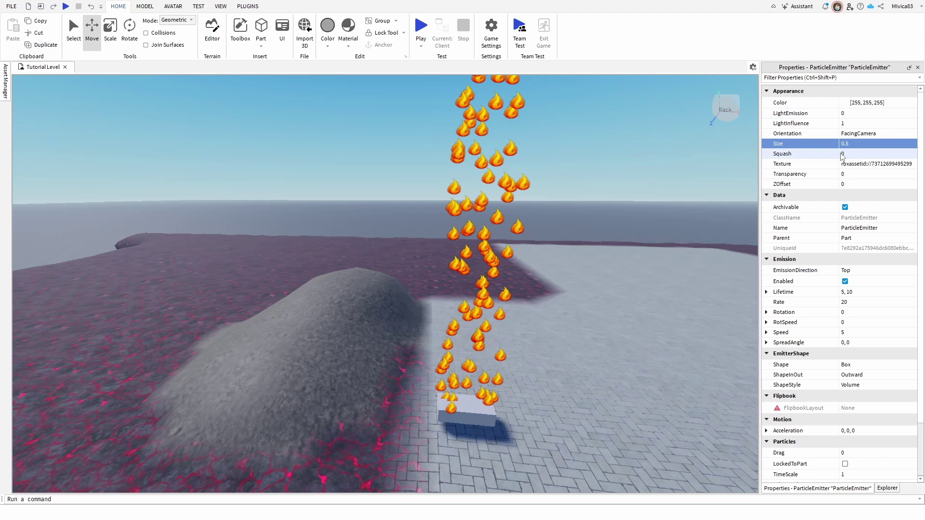
Set the particles' Transparency to 0.3 so they look slightly see-through
click(859, 175)
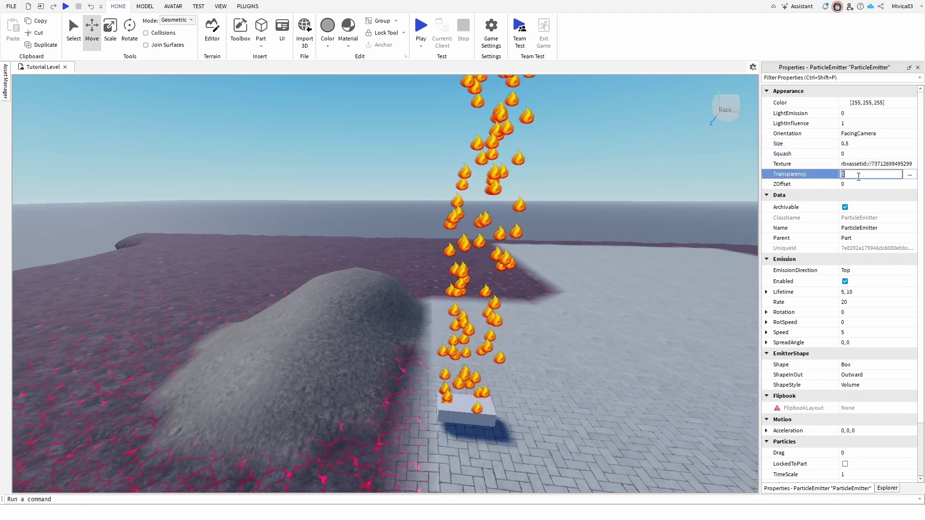
text(0)
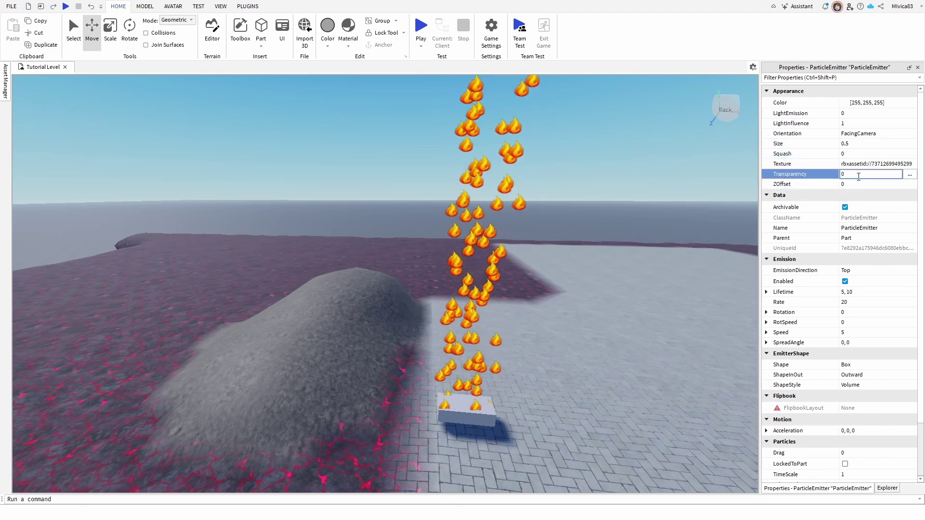
key(Return)
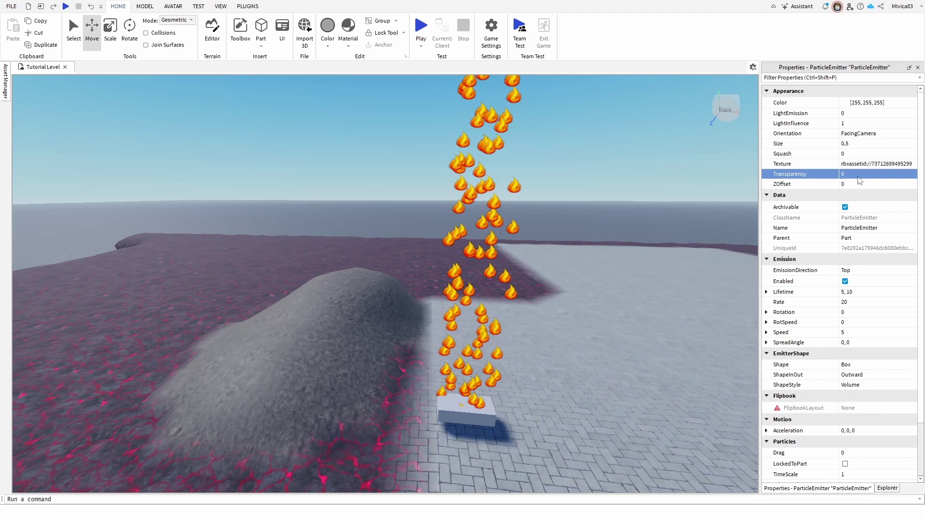
click(859, 175)
text(1)
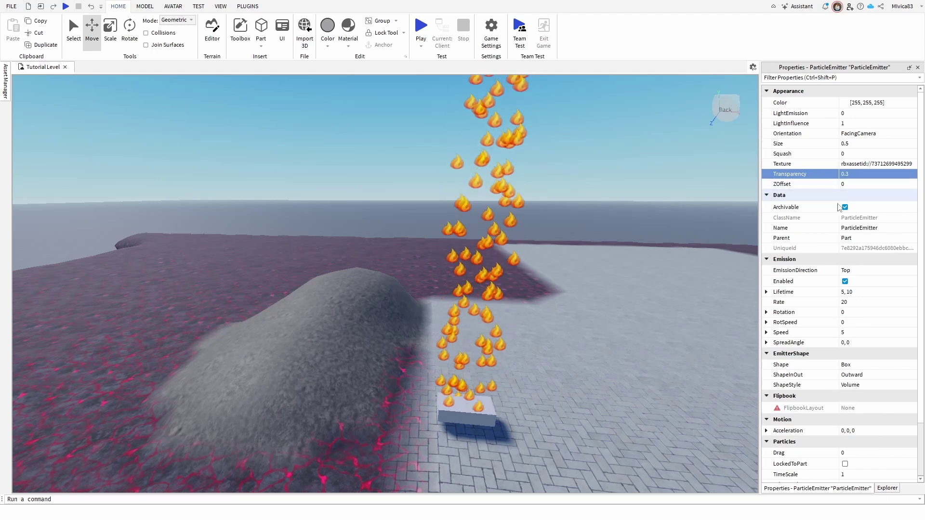
Drag the emitter's Rate from 20 down to 9, and try Speed 20 before returning it to 5
click(857, 303)
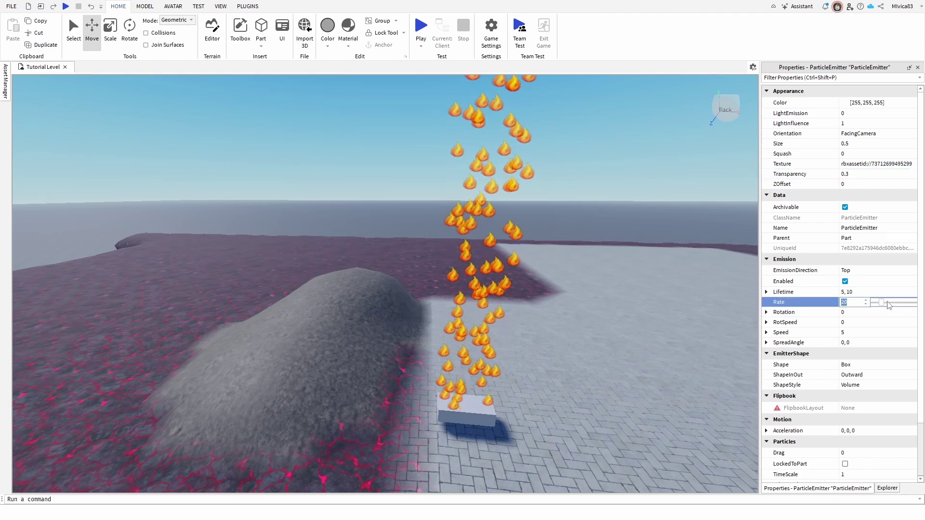
mouse_move(886, 305)
mouse_down()
mouse_move(908, 303)
mouse_move(878, 307)
mouse_up()
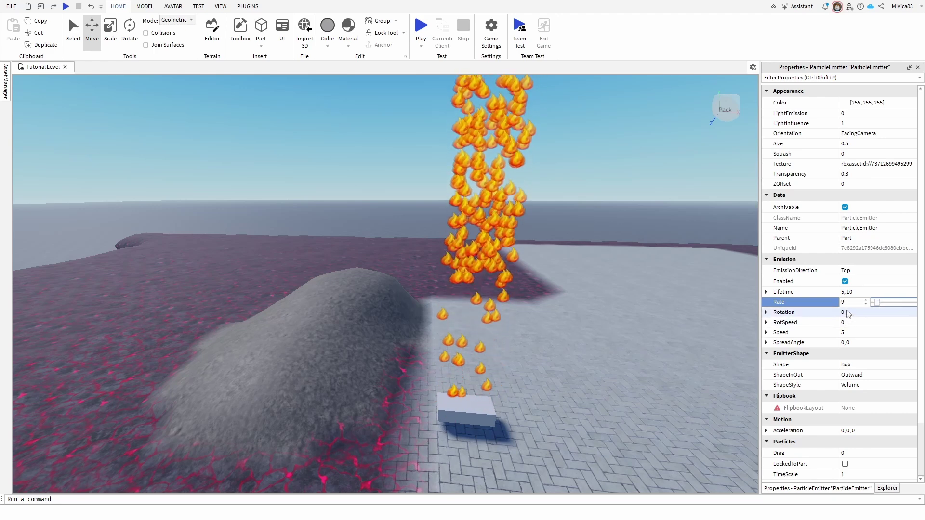
click(844, 332)
drag(873, 333, 886, 333)
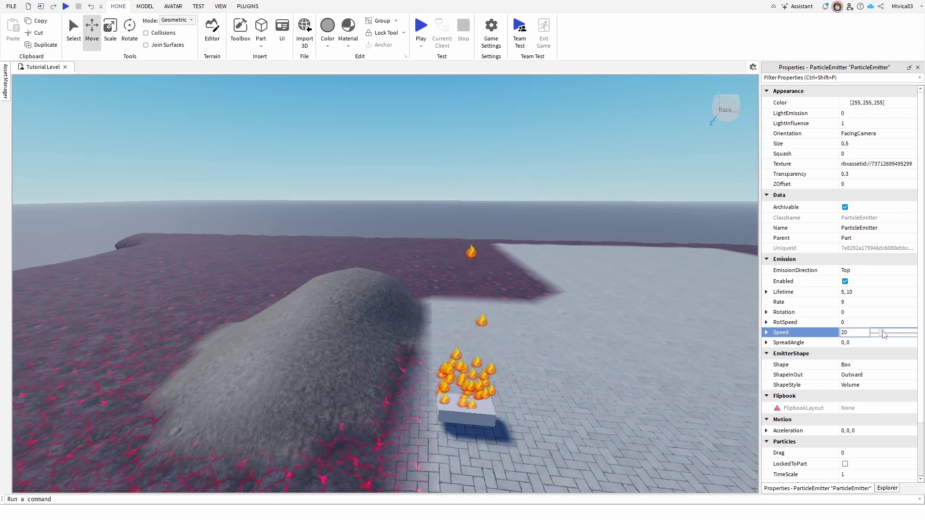
drag(883, 334, 881, 334)
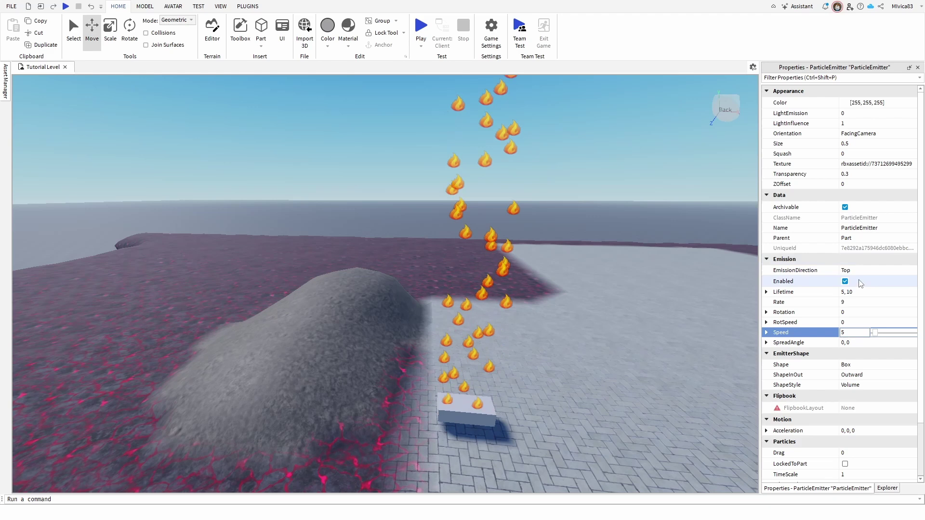
scroll(874, 308, down, 3)
scroll(872, 308, down, 3)
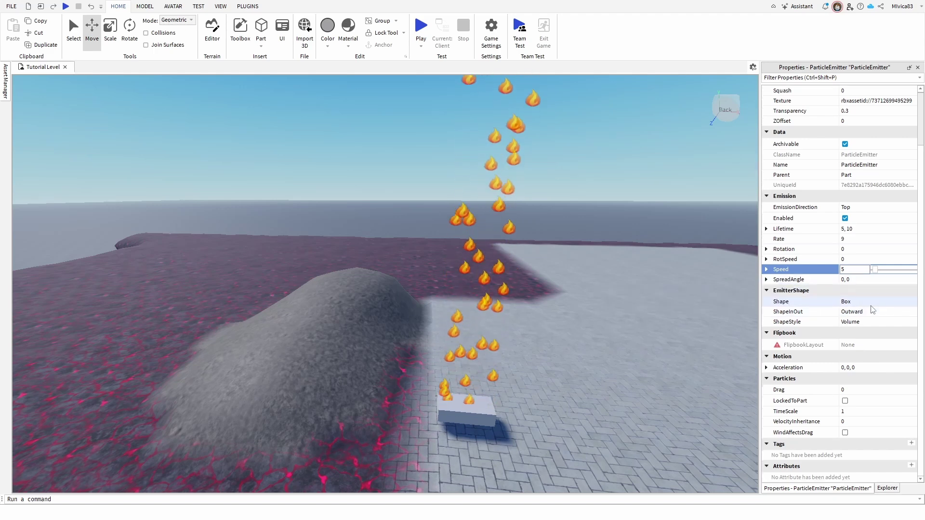
scroll(826, 289, up, 2)
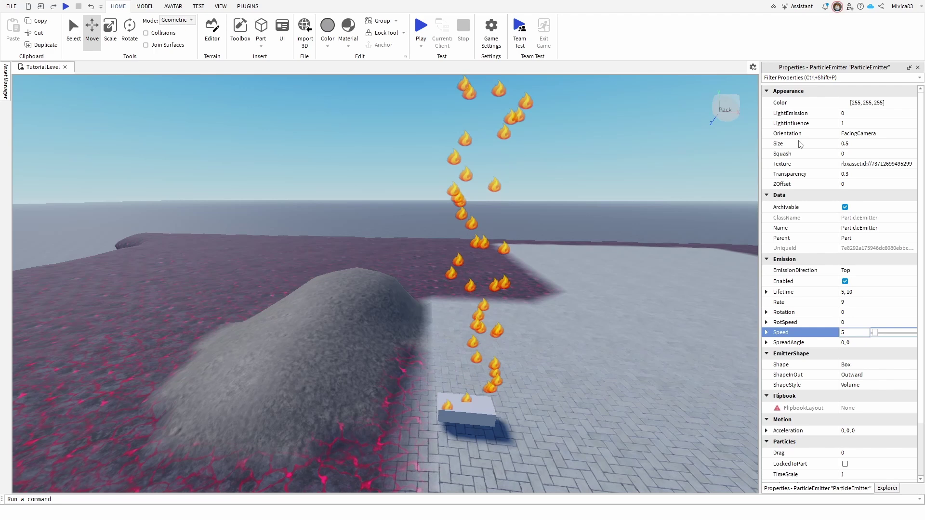
Go back to the Explorer hierarchy and select the Part holding the ParticleEmitter
click(887, 488)
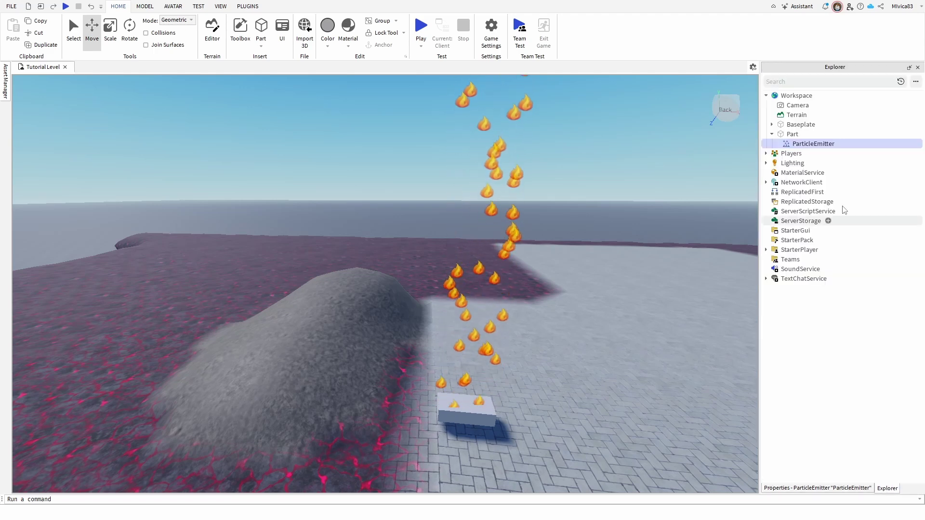
double_click(825, 144)
click(873, 164)
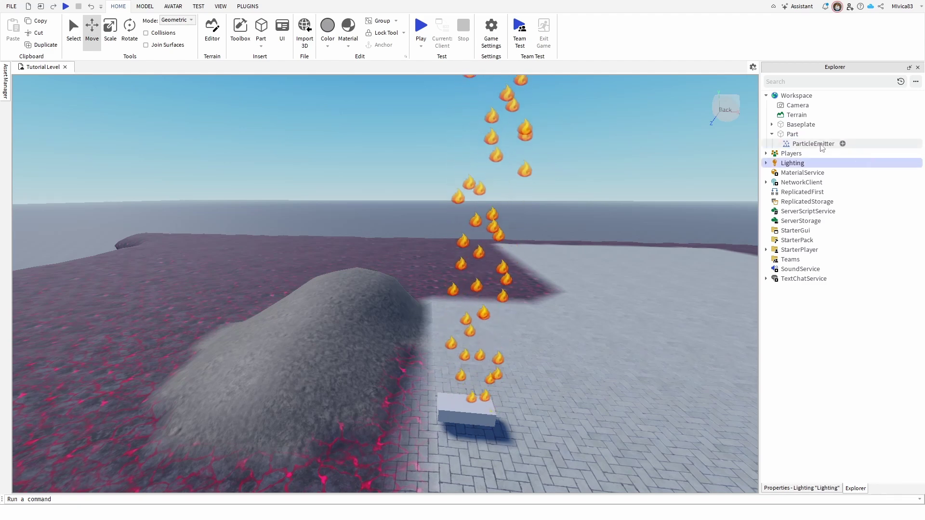
click(786, 135)
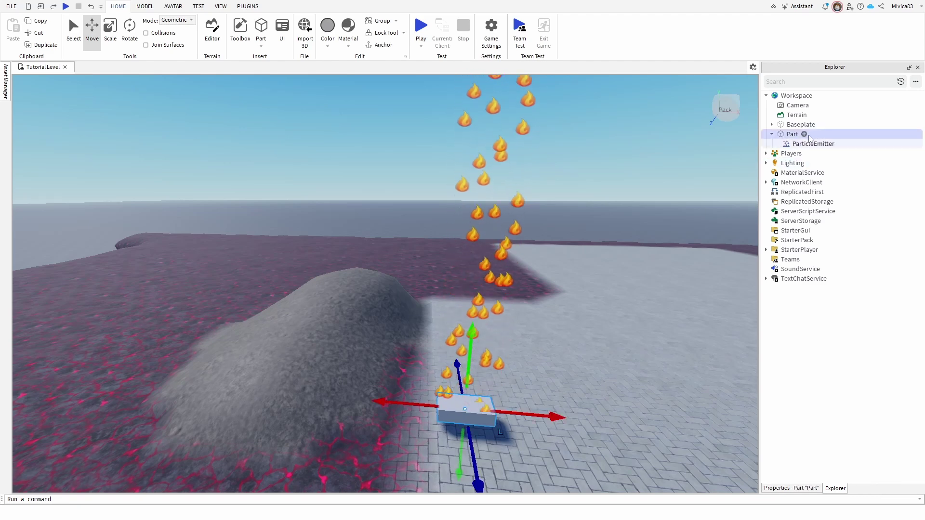
Insert a Fire object into the Part via a 'fire' search and zoom toward it
click(804, 134)
text(fire)
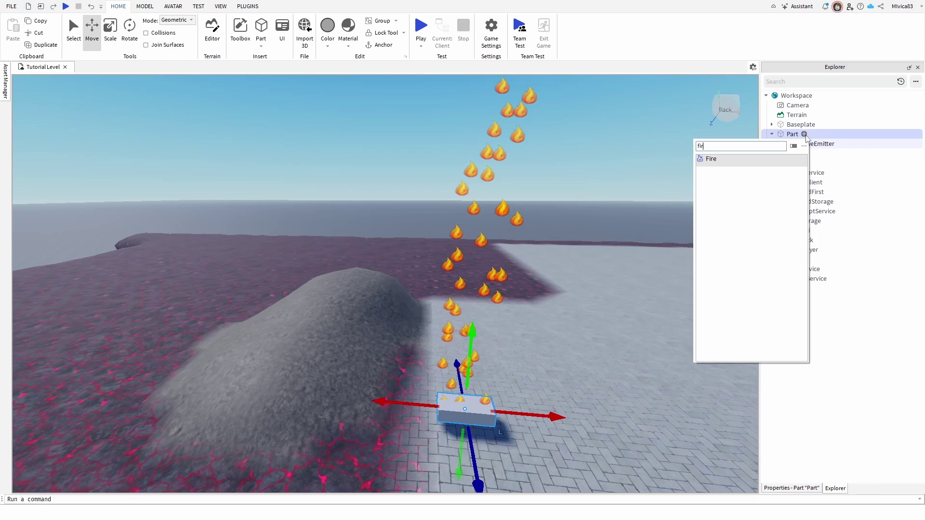
click(709, 160)
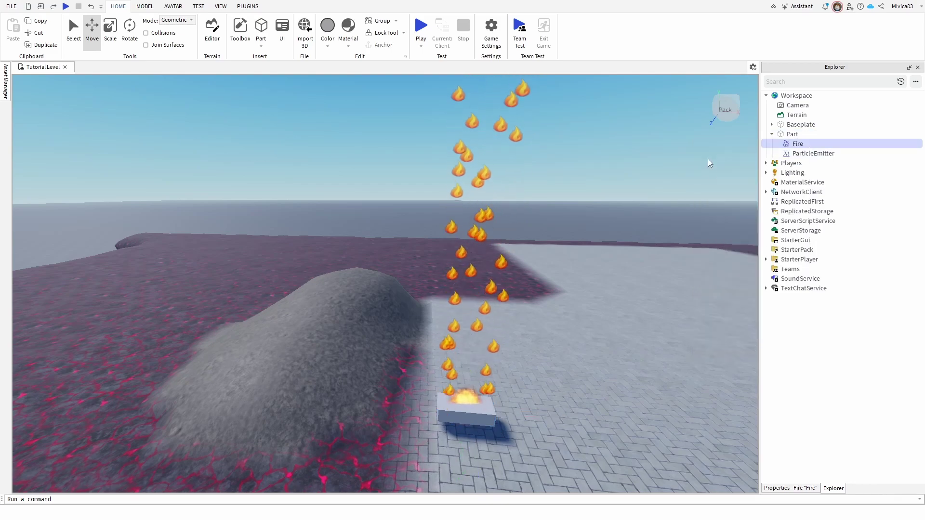
right_drag(508, 424, 507, 417)
scroll(507, 417, up, 5)
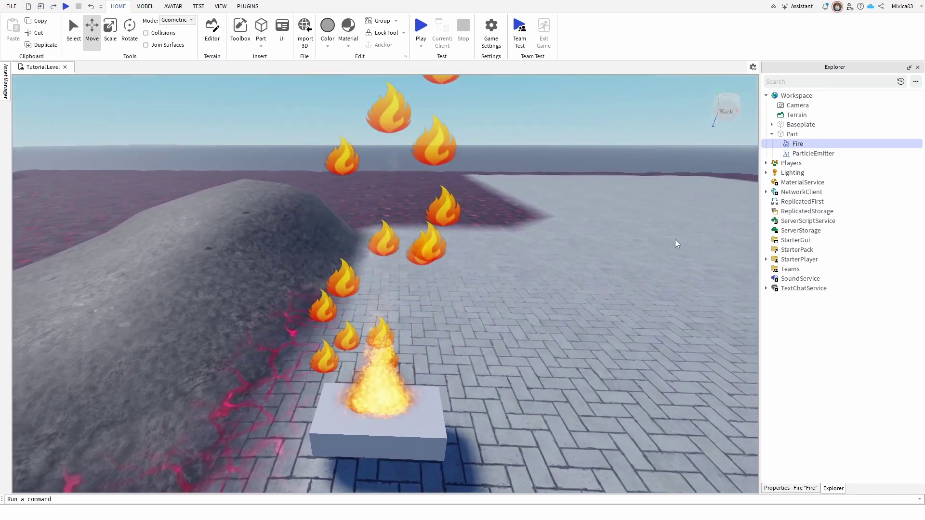
click(804, 134)
text(fo)
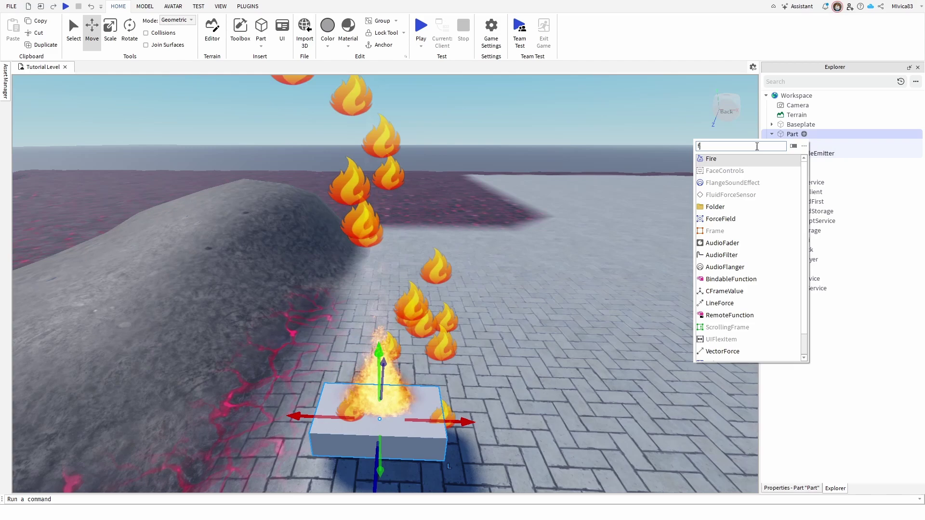
key(BackSpace)
key(BackSpace)
key(BackSpace)
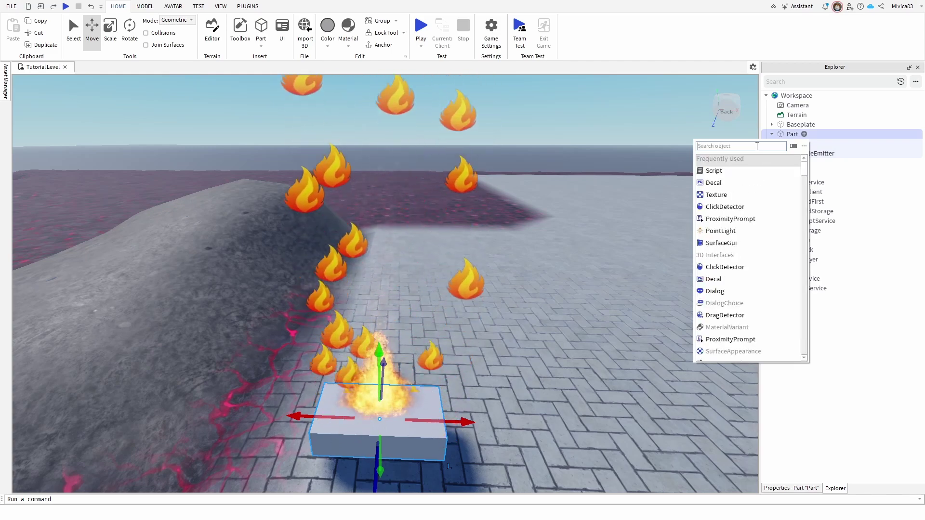
text(mis)
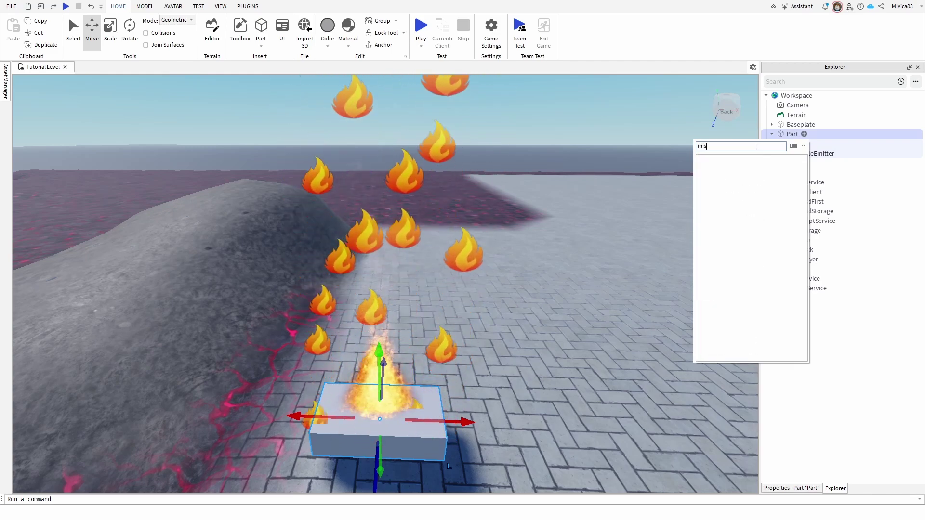
key(BackSpace)
key(BackSpace)
key(BackSpace)
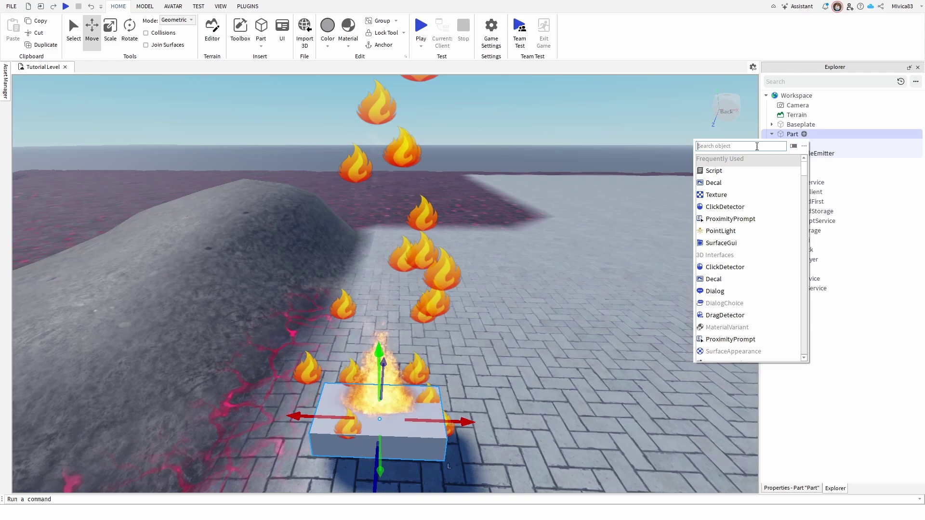
click(645, 208)
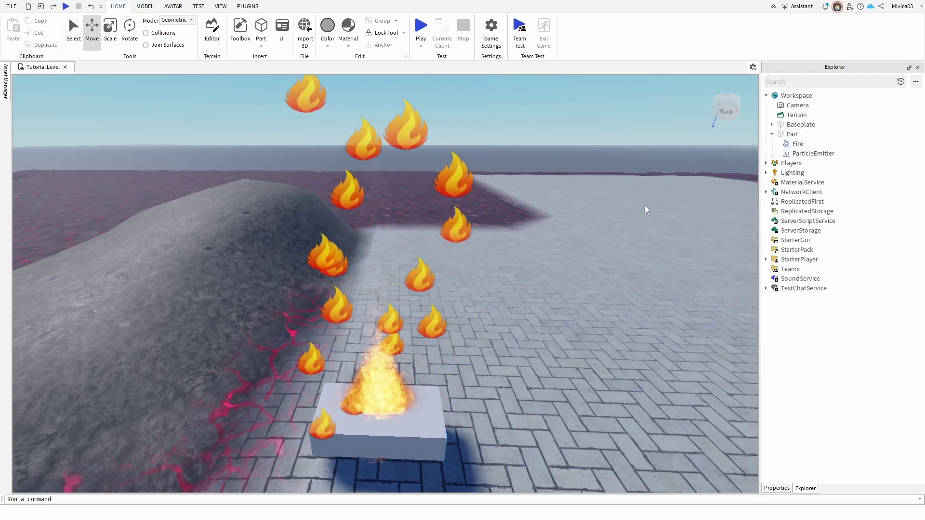
Set the Fire's Color to teal [56, 236, 209] in the Select Color dialog
click(808, 144)
click(796, 144)
click(806, 489)
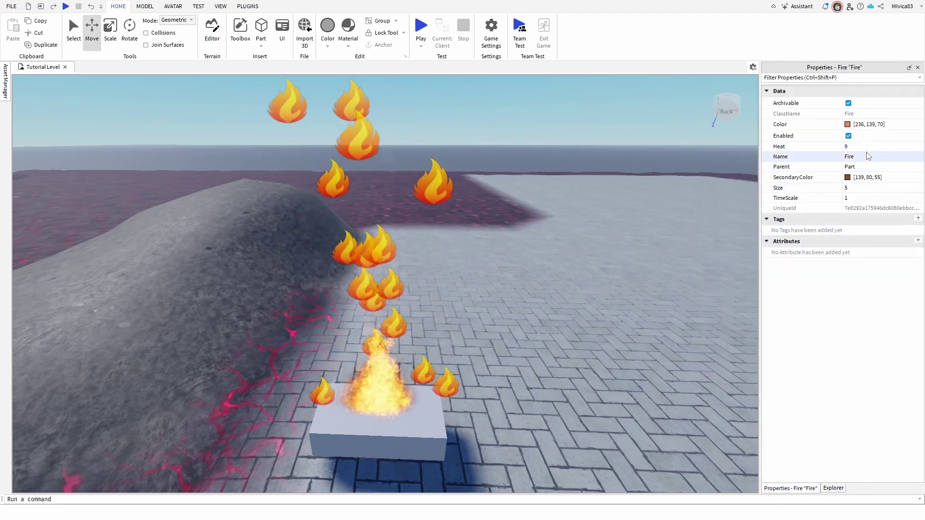
click(848, 124)
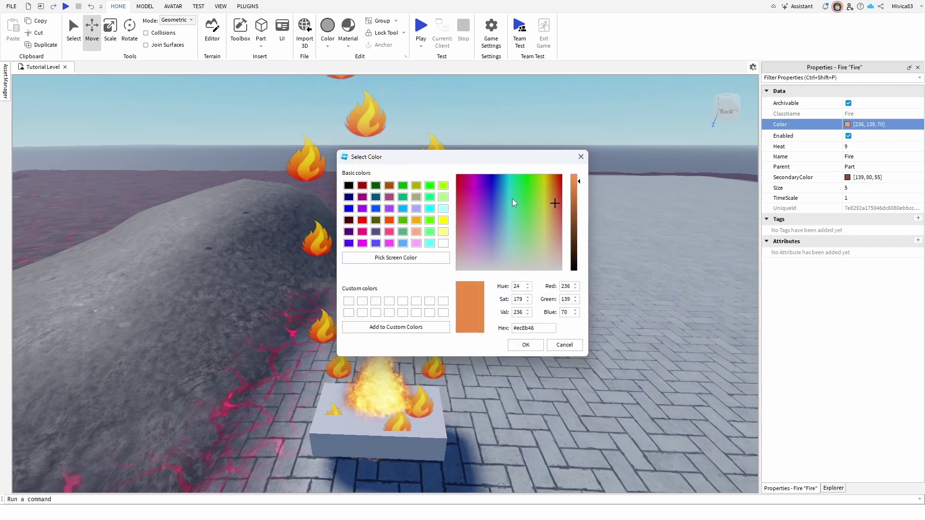
click(511, 197)
click(526, 345)
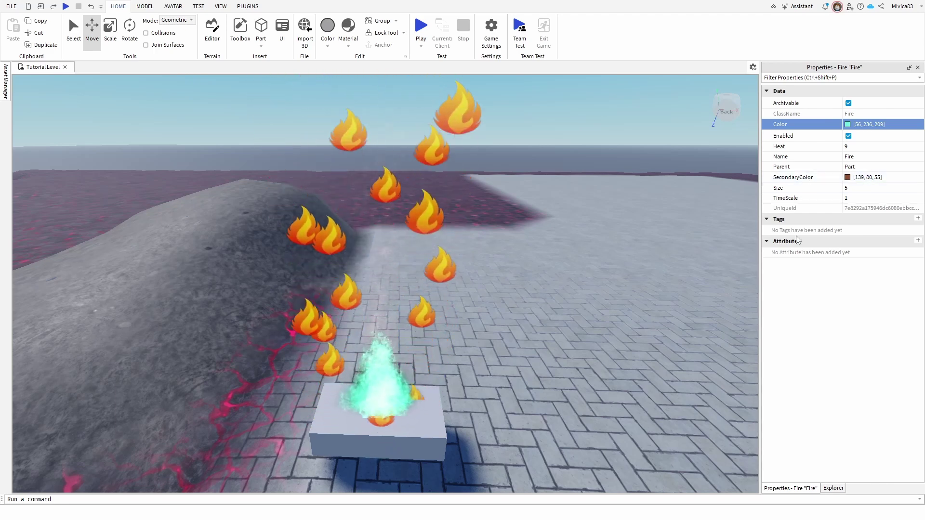
Return to Explorer and select the ParticleEmitter under Part
click(833, 488)
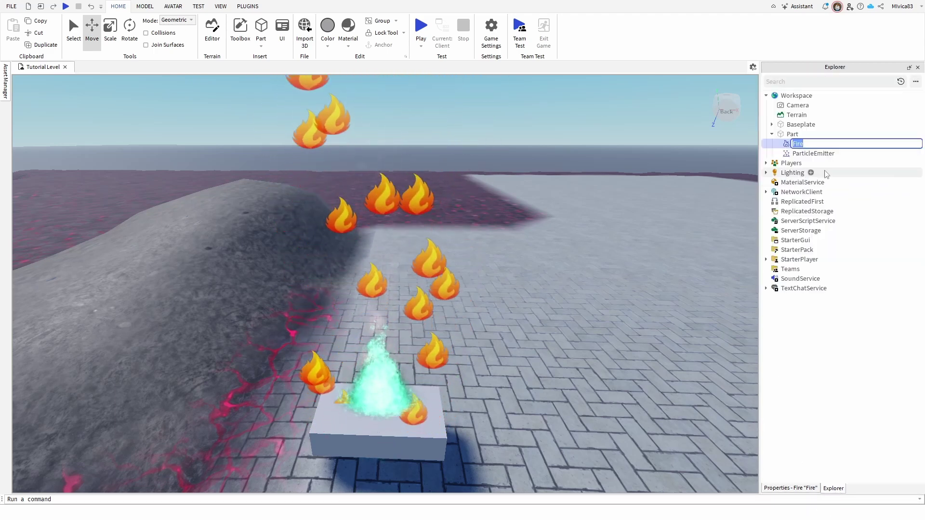
click(793, 173)
click(814, 153)
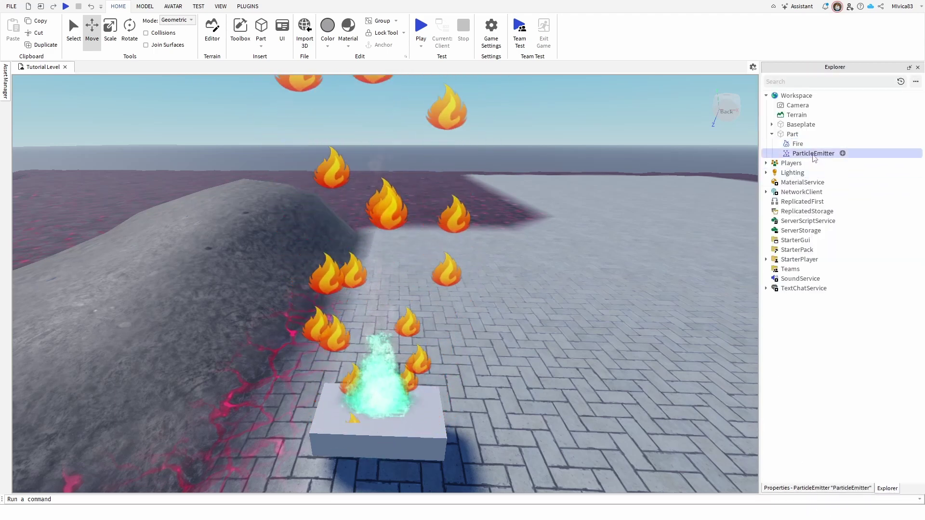